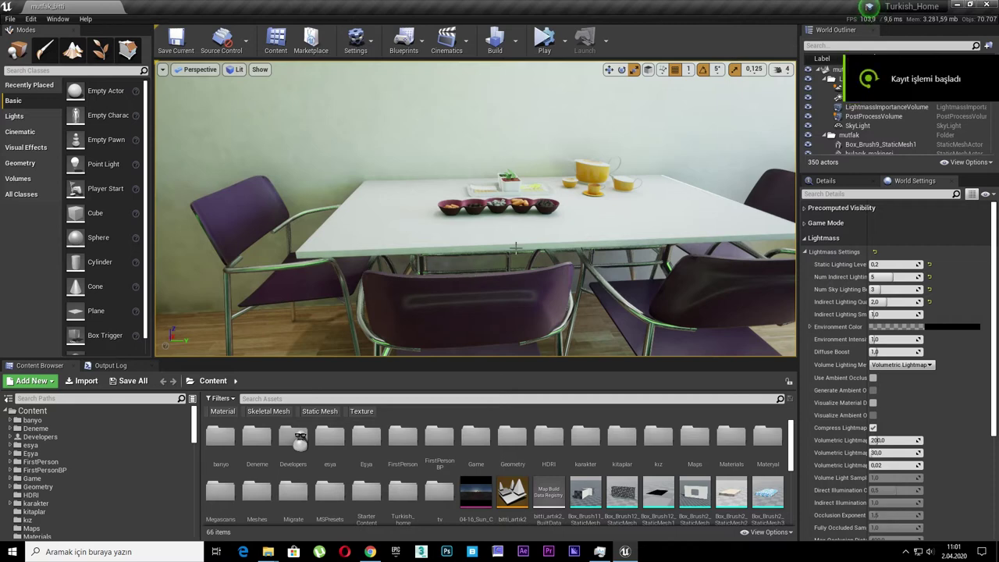
# - Turn the view toward the chairs and inspect the sky light and directional light settings
pyautogui.moveTo(515, 247); pyautogui.dragTo(636, 223, button='right')
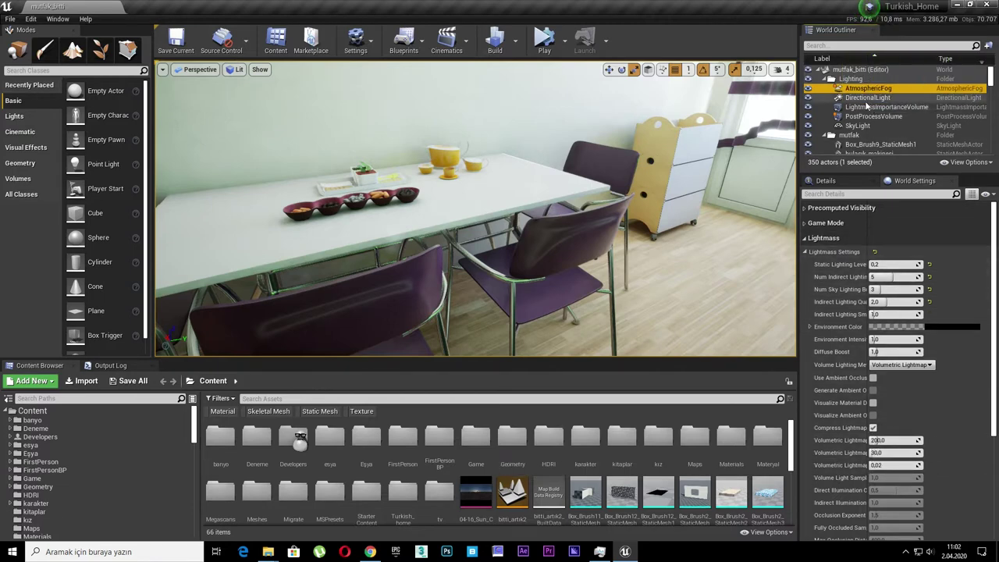
pyautogui.click(857, 125)
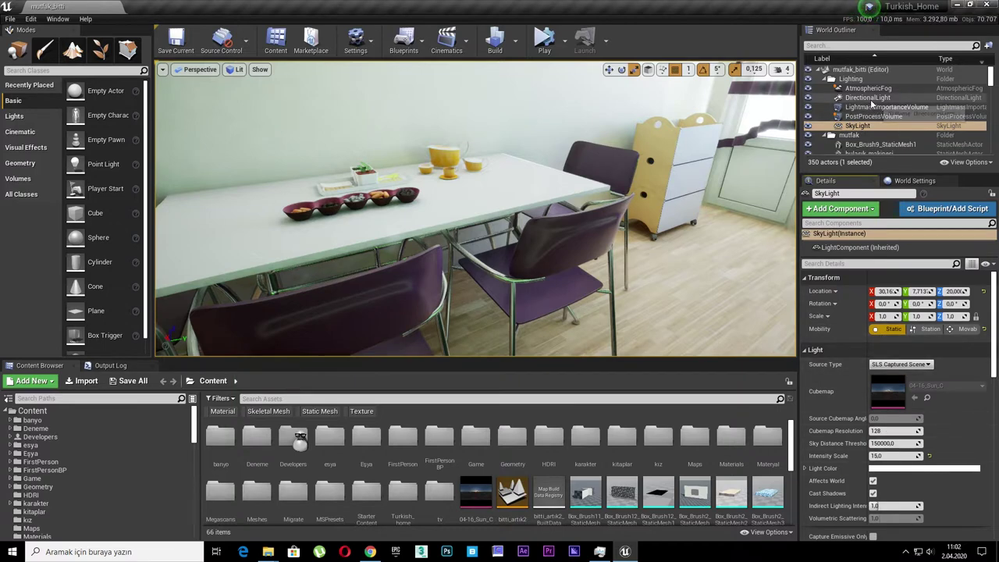
pyautogui.click(870, 98)
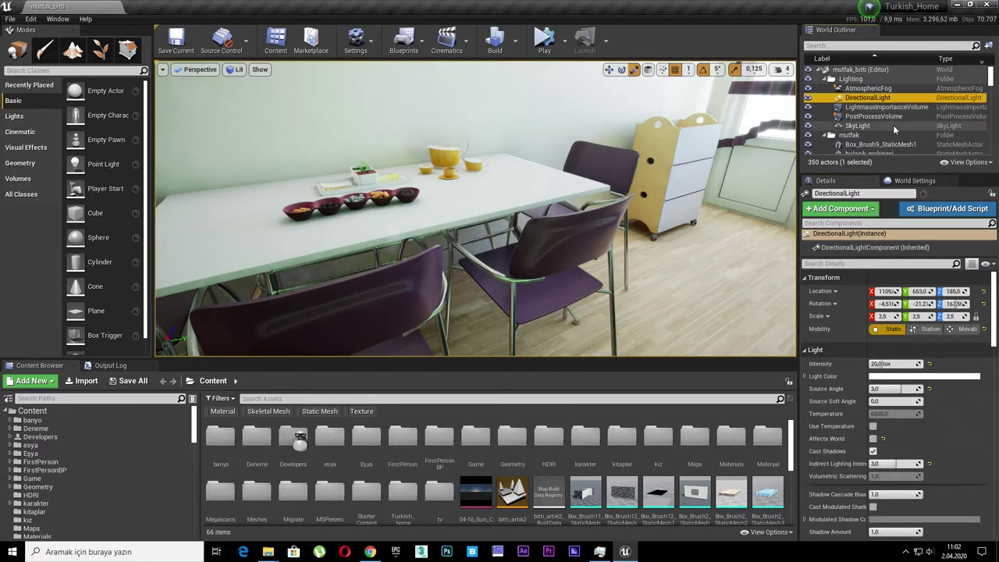
pyautogui.scroll(-1, 892, 129)
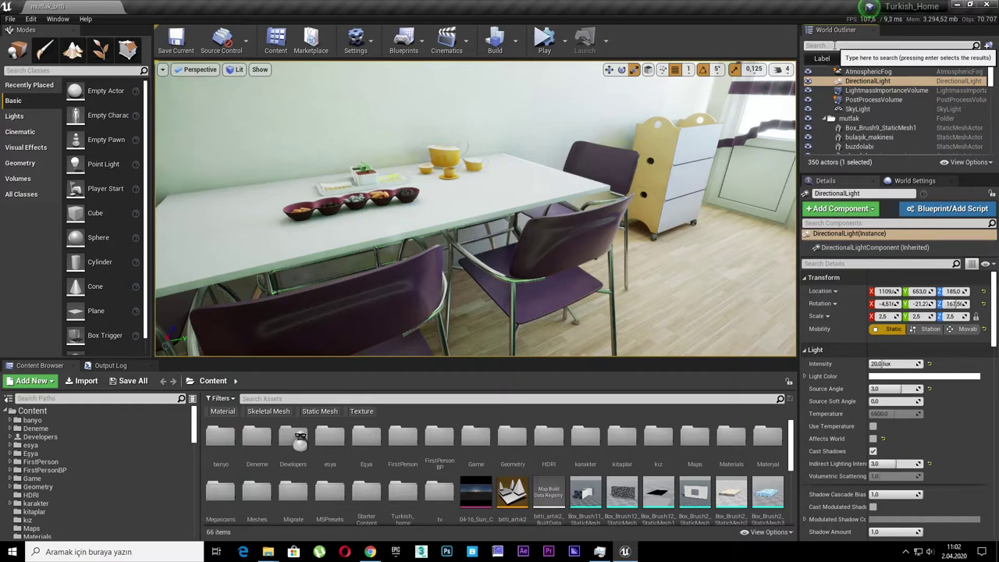
# - Filter the World Outliner by 'ligh', then review the point light and the twelve spot lights
pyautogui.click(834, 46)
pyautogui.write('ligh')
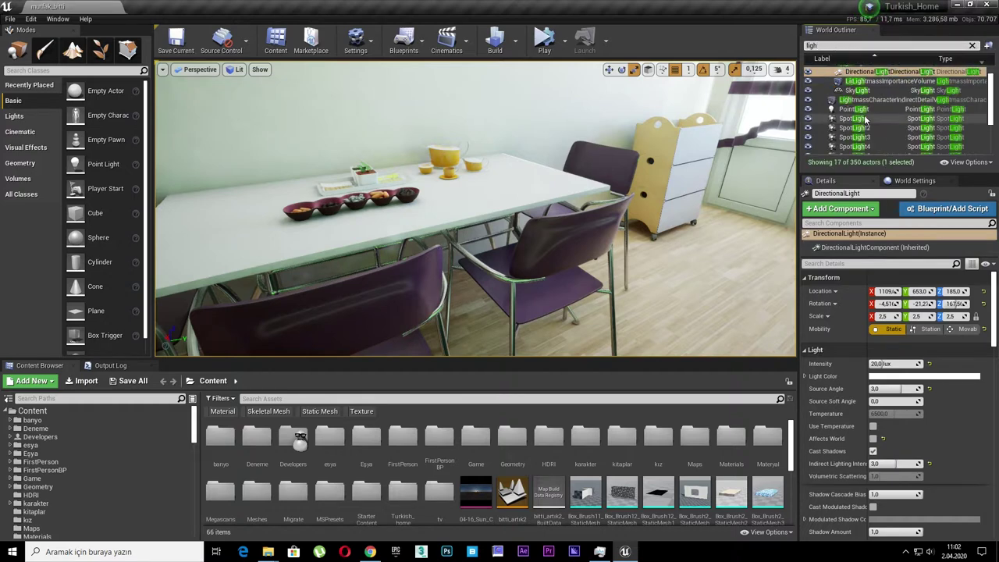
pyautogui.click(868, 109)
pyautogui.click(861, 121)
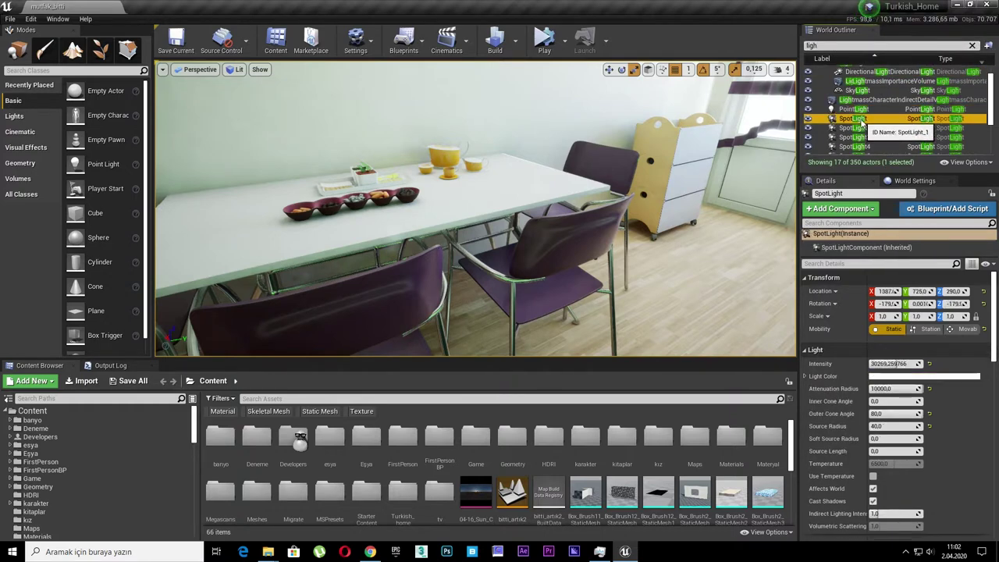
pyautogui.scroll(-5, 861, 122)
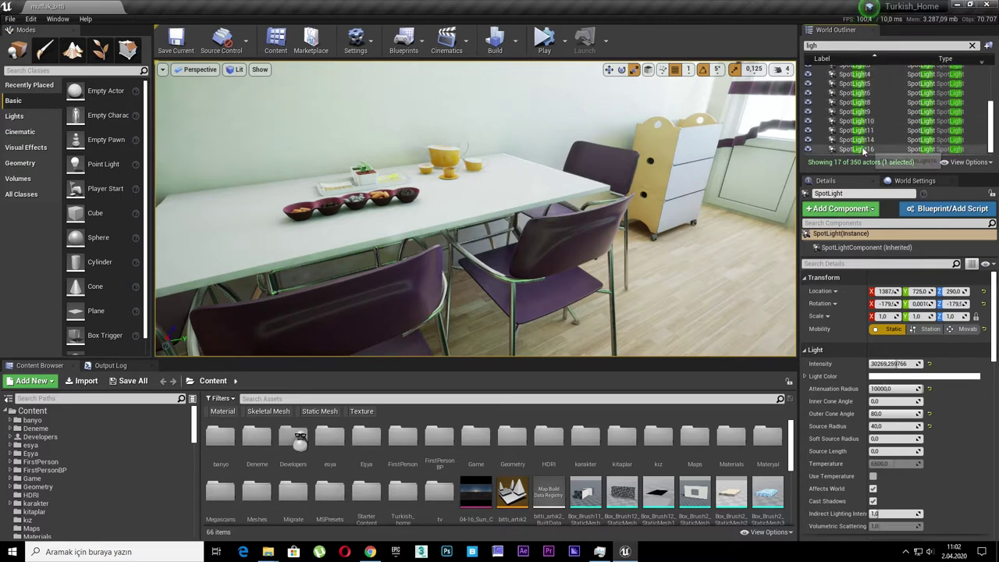
pyautogui.keyDown('shift'); pyautogui.click(859, 149); pyautogui.keyUp('shift')
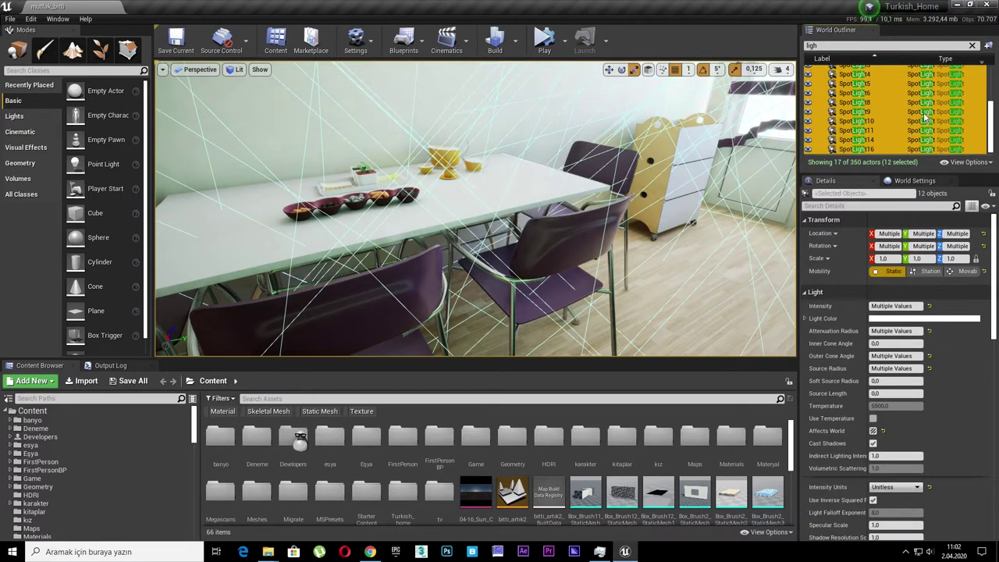
# - Focus on SpotLight14, then look around the coffee maker, counter and fridge
pyautogui.click(854, 141)
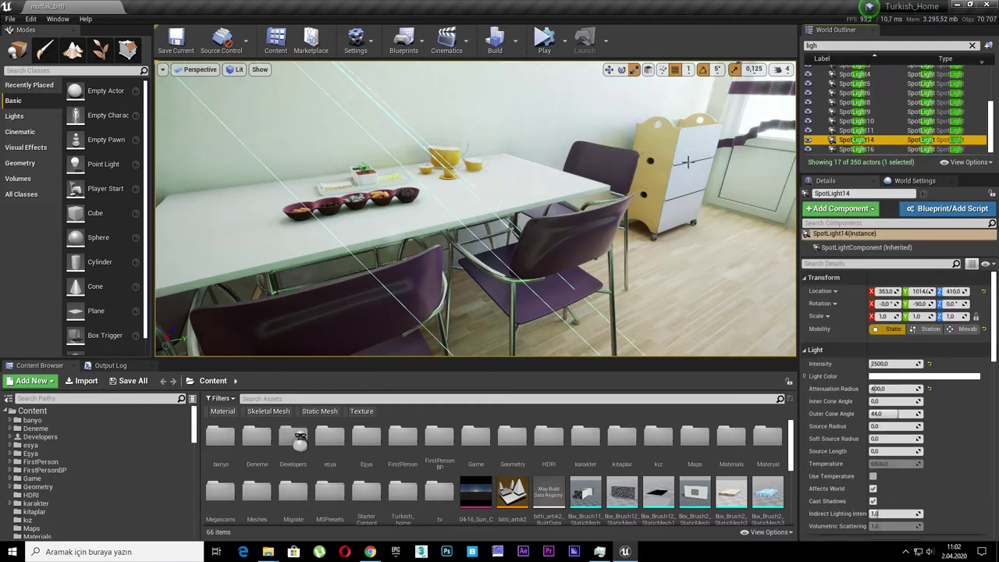
pyautogui.press('f')
pyautogui.moveTo(562, 181)
pyautogui.mouseDown(button='right')
pyautogui.moveTo(437, 187)
pyautogui.moveTo(546, 203)
pyautogui.moveTo(788, 205)
pyautogui.mouseUp(button='right')
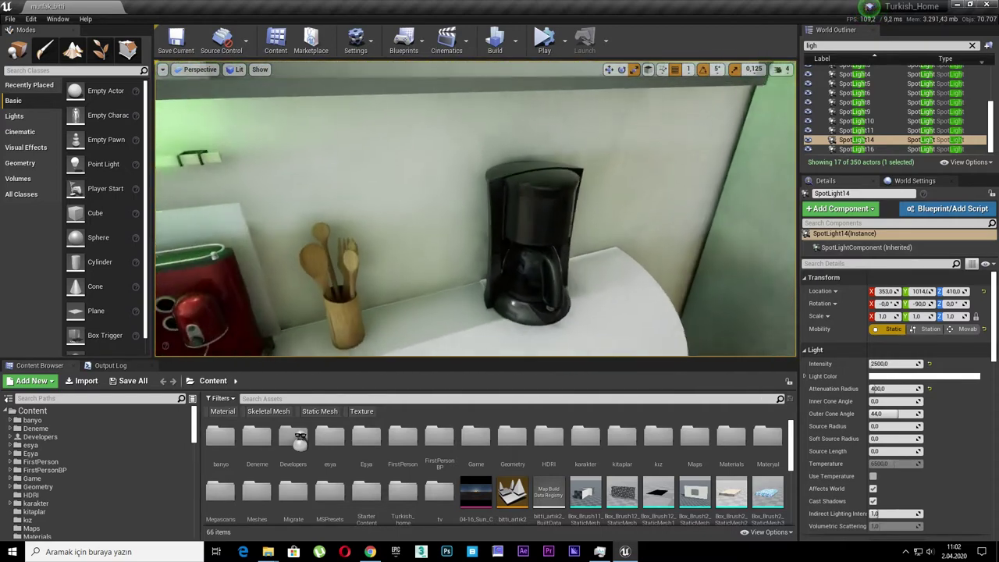
pyautogui.moveTo(558, 183)
pyautogui.mouseDown(button='right')
pyautogui.moveTo(617, 181)
pyautogui.moveTo(539, 182)
pyautogui.mouseUp(button='right')
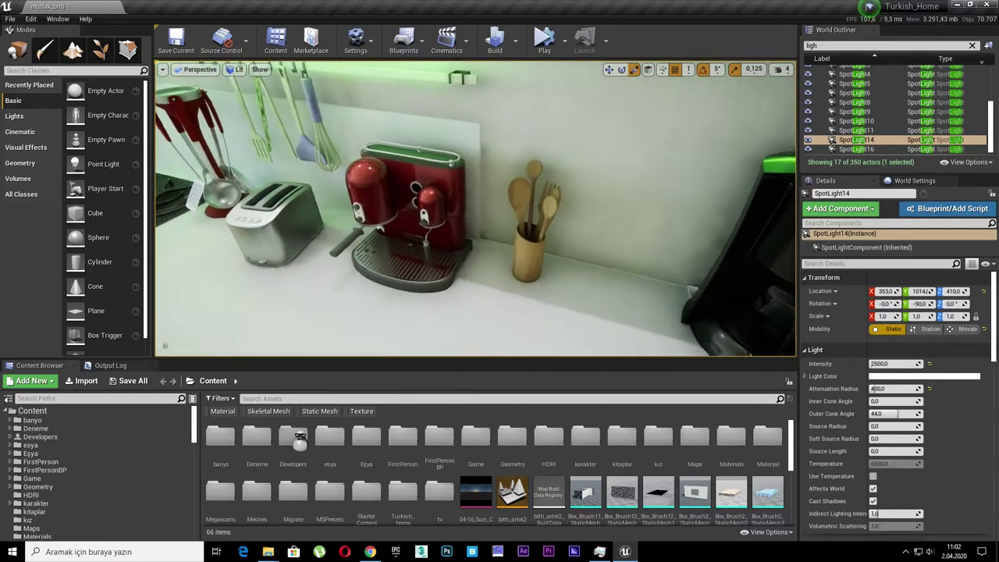
# - Tour the kitchen full-window from the stove and sink to the dining table, then exit immersive view
pyautogui.press('F11')
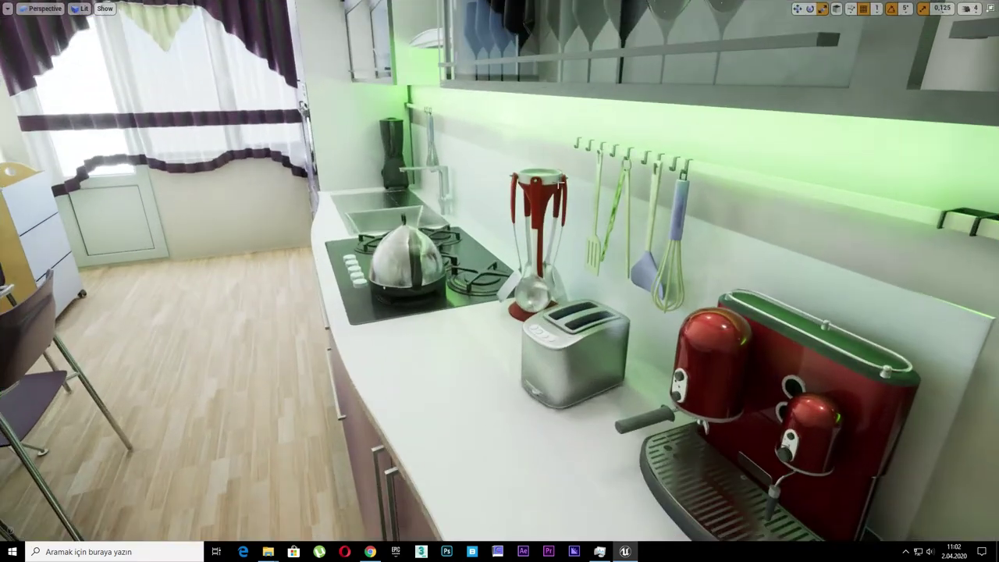
pyautogui.moveTo(539, 233)
pyautogui.mouseDown(button='right')
pyautogui.moveTo(515, 257)
pyautogui.moveTo(328, 265)
pyautogui.moveTo(328, 288)
pyautogui.moveTo(187, 281)
pyautogui.moveTo(175, 305)
pyautogui.moveTo(281, 296)
pyautogui.moveTo(289, 258)
pyautogui.moveTo(218, 300)
pyautogui.moveTo(543, 227)
pyautogui.moveTo(543, 257)
pyautogui.moveTo(593, 281)
pyautogui.moveTo(499, 297)
pyautogui.moveTo(702, 304)
pyautogui.moveTo(546, 304)
pyautogui.mouseUp(button='right')
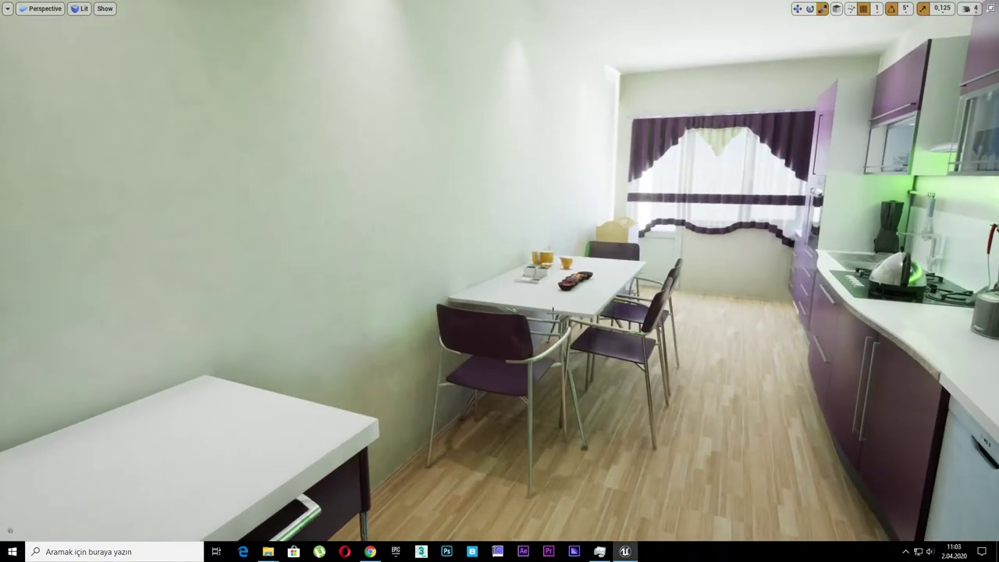
pyautogui.press('F11')
# - Make the sky light Stationary and switch the viewport to Unlit shading
pyautogui.click(864, 149)
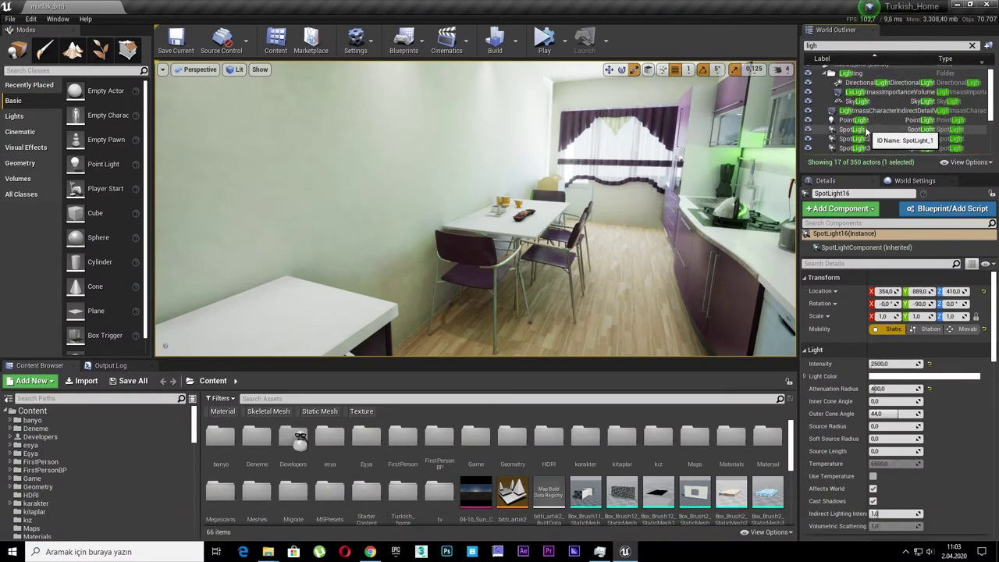
pyautogui.scroll(3, 857, 92)
pyautogui.click(855, 102)
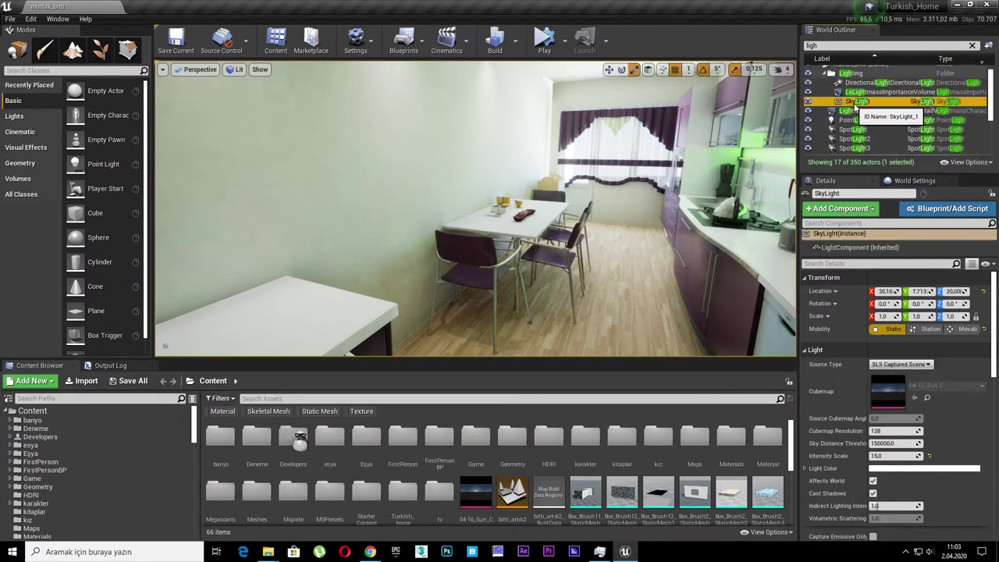
pyautogui.click(926, 329)
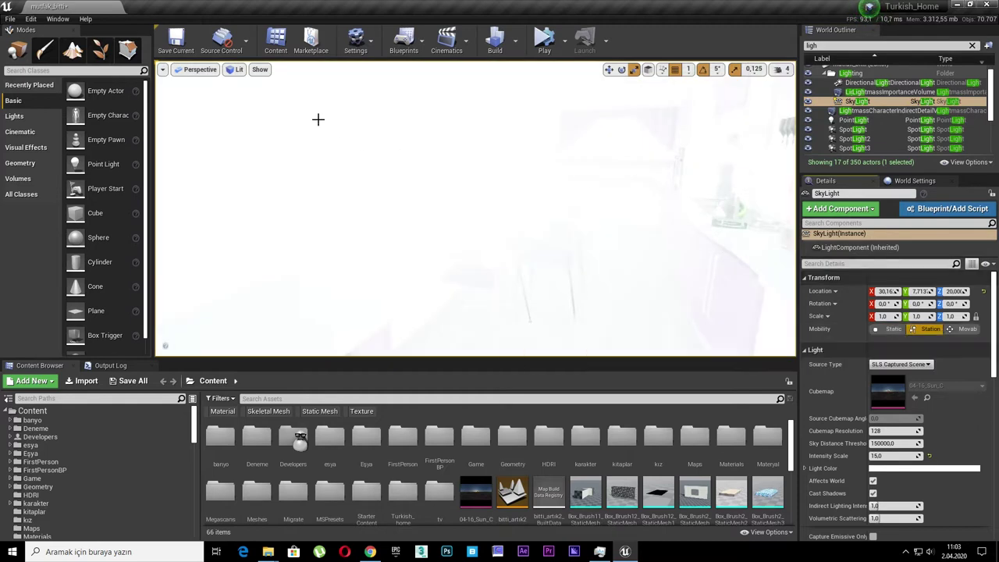
pyautogui.click(238, 70)
pyautogui.click(245, 100)
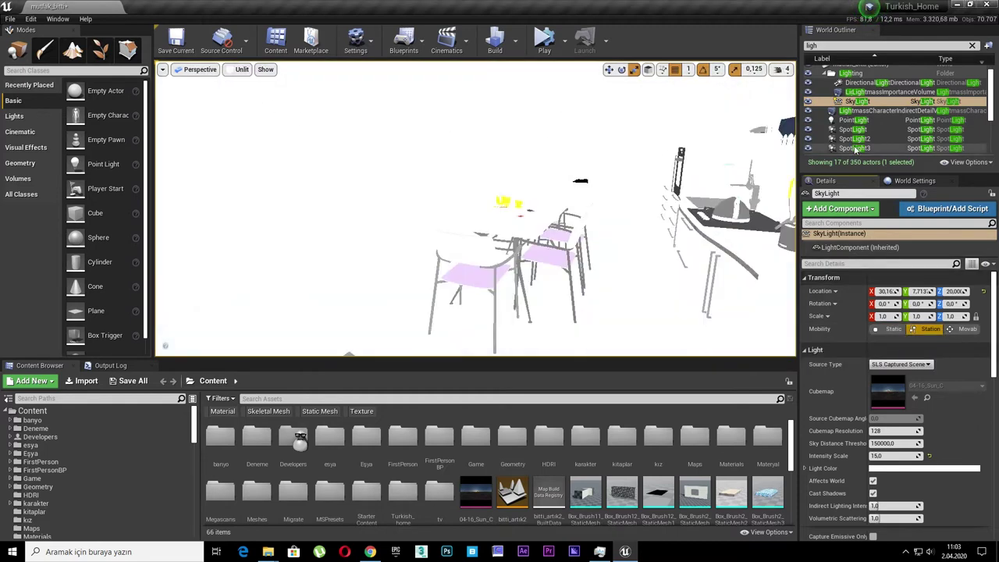
# - Make the point light Stationary, then focus on it and orbit toward the oven
pyautogui.click(855, 120)
pyautogui.click(916, 329)
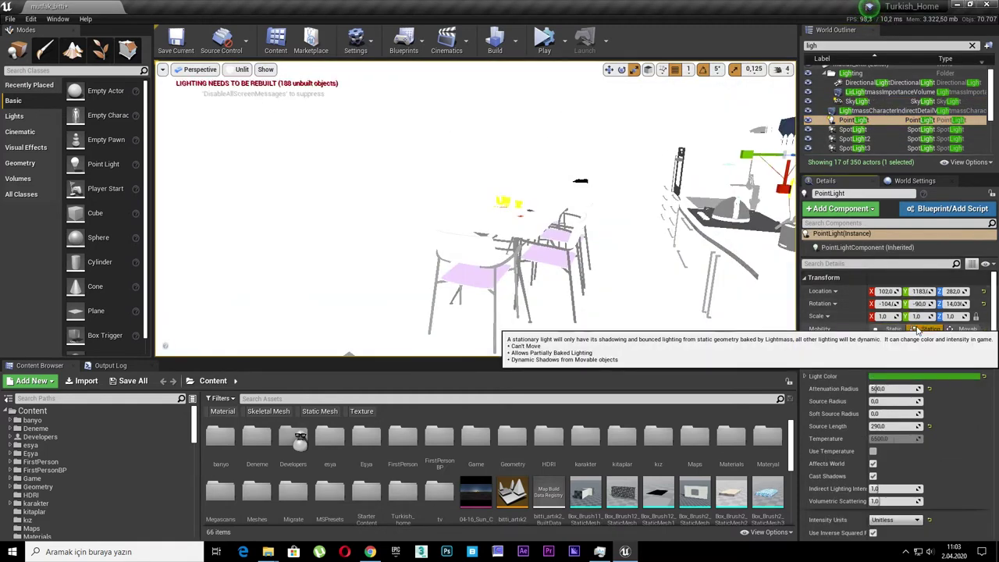
pyautogui.press('f')
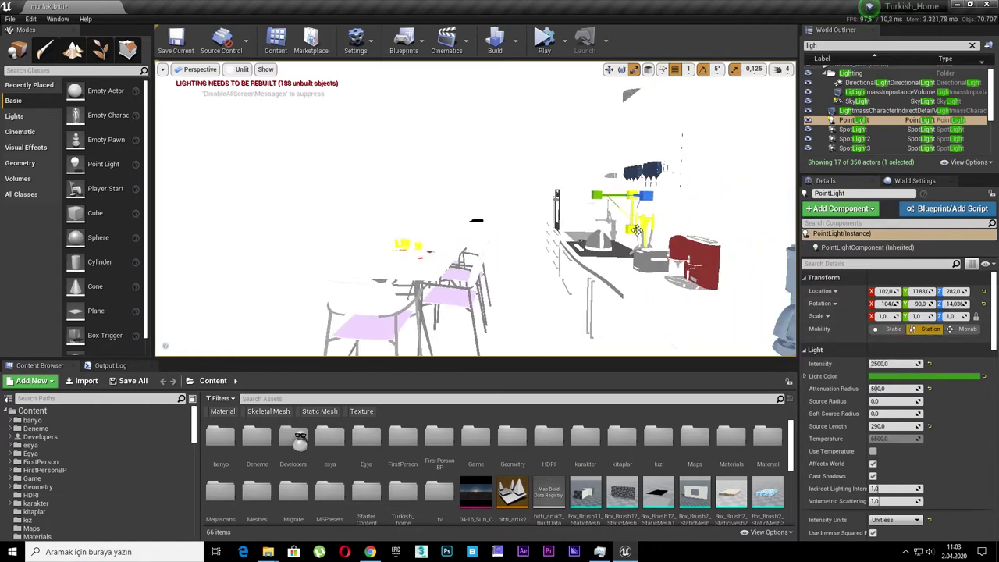
pyautogui.scroll(-5, 227, 236)
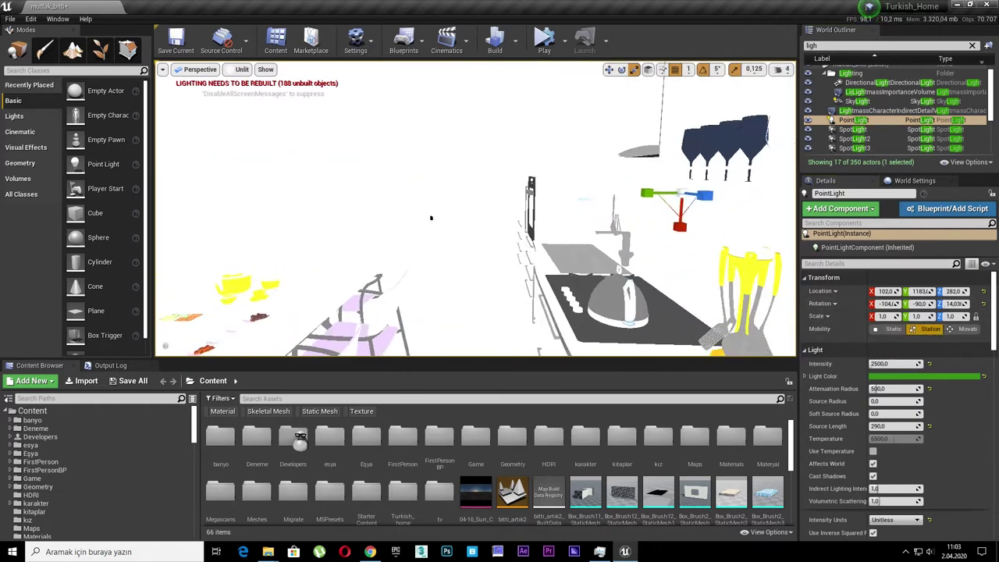
pyautogui.keyDown('alt'); pyautogui.moveTo(227, 235); pyautogui.dragTo(328, 234); pyautogui.keyUp('alt')
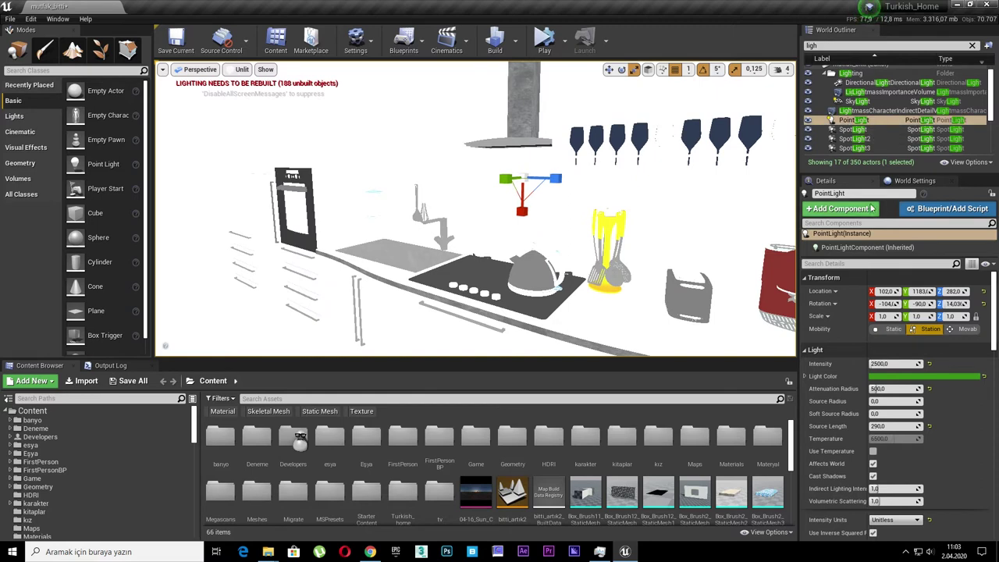
# - Set Mobility to Stationary for all twelve spot lights
pyautogui.click(858, 130)
pyautogui.scroll(-3, 864, 131)
pyautogui.keyDown('shift'); pyautogui.click(858, 149); pyautogui.keyUp('shift')
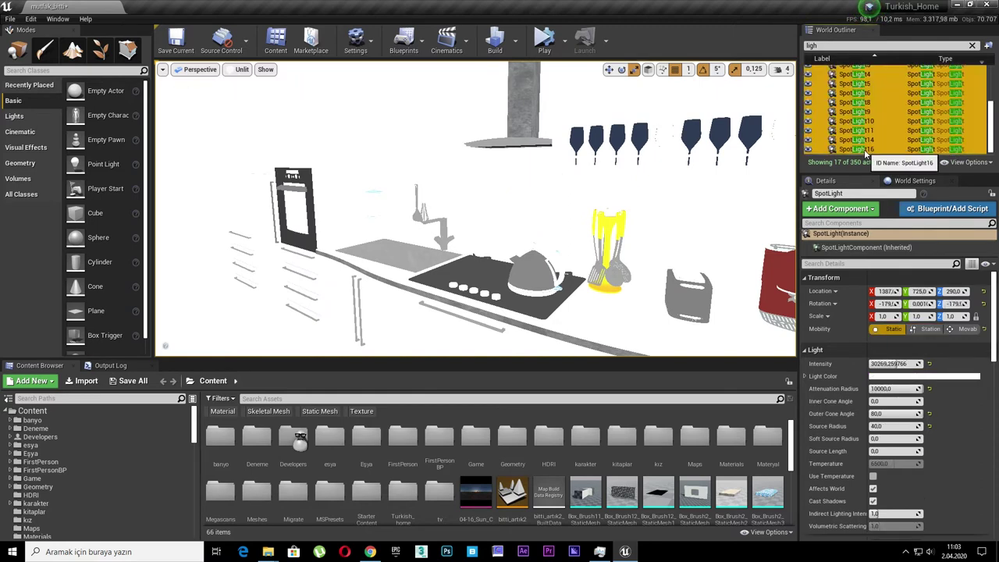
pyautogui.click(928, 271)
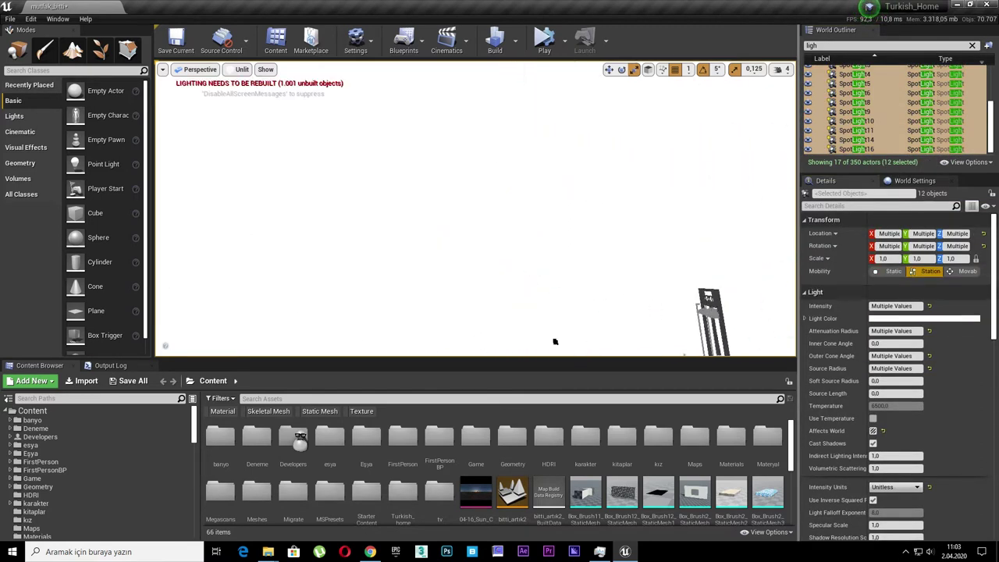
# - Preview the kitchen in the Lighting Only view mode
pyautogui.keyDown('alt'); pyautogui.moveTo(593, 249); pyautogui.dragTo(630, 252); pyautogui.keyUp('alt')
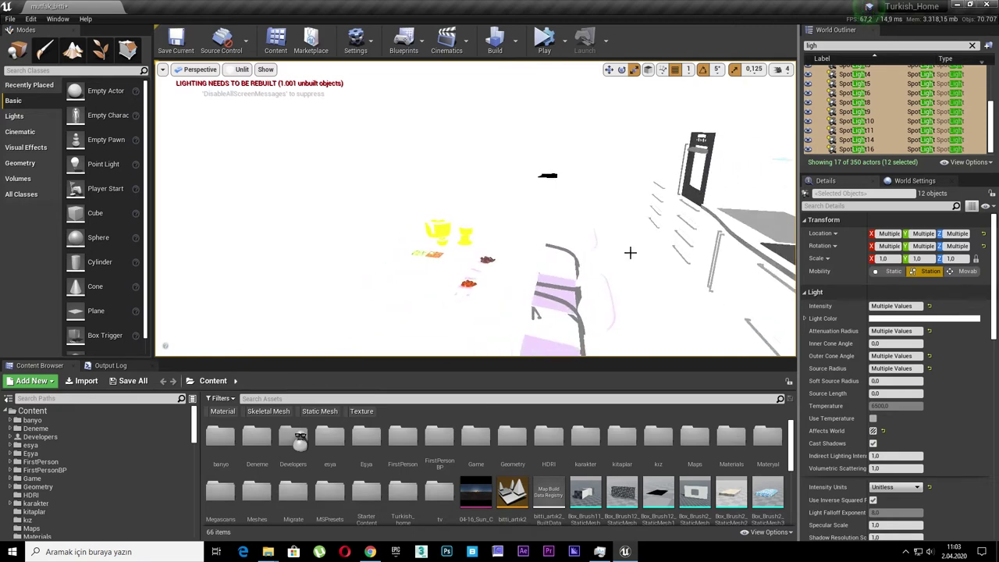
pyautogui.click(242, 69)
pyautogui.click(261, 136)
pyautogui.click(254, 70)
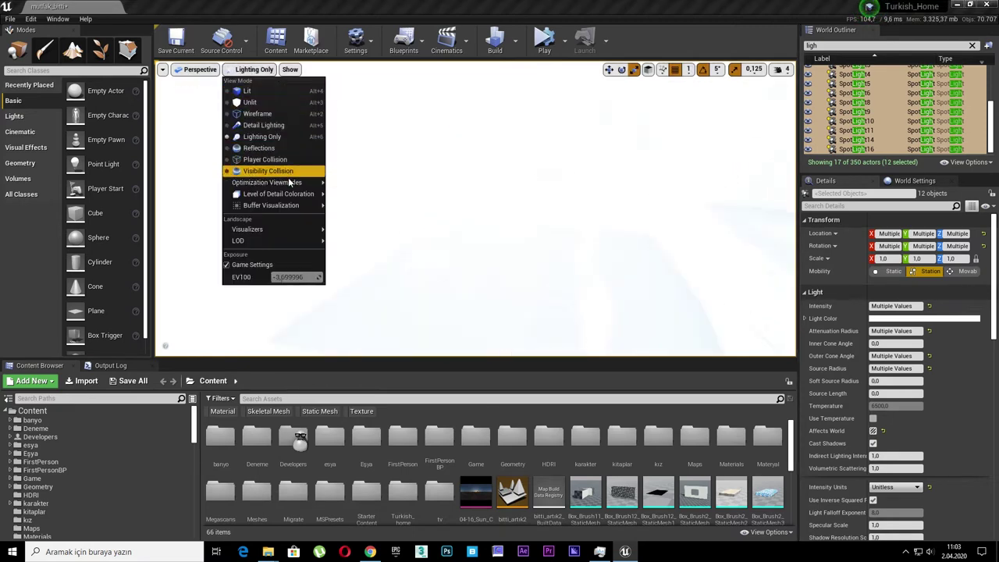
# - Switch the viewport to Buffer Visualization > Base Color and look around the kitchen
pyautogui.moveTo(290, 182)
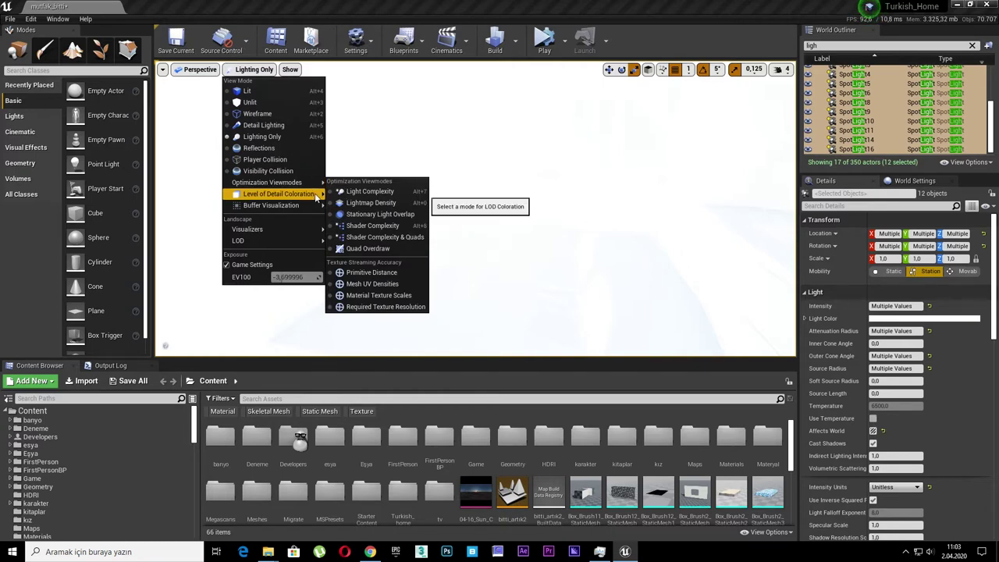
pyautogui.moveTo(306, 207)
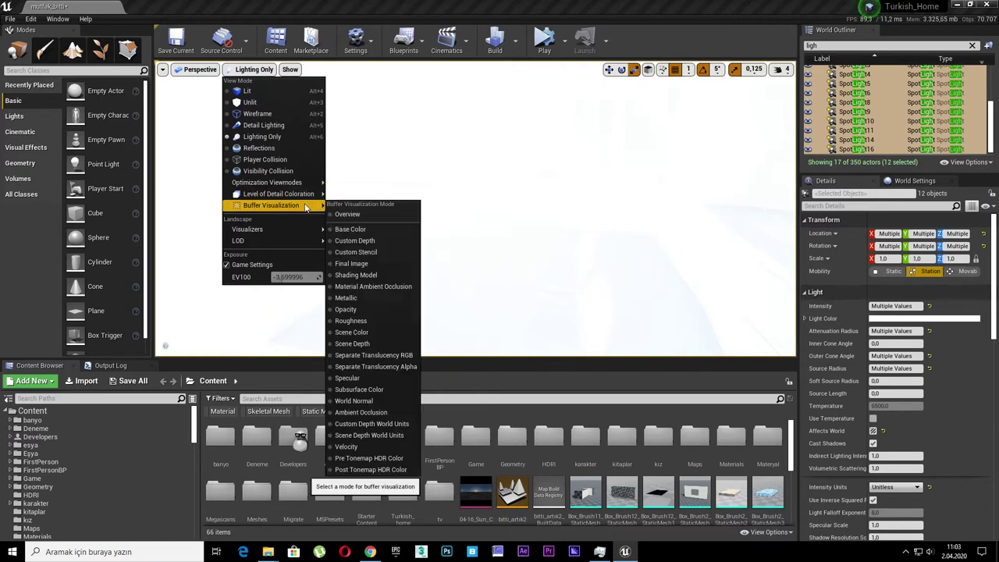
pyautogui.click(379, 229)
pyautogui.moveTo(537, 225)
pyautogui.mouseDown(button='right')
pyautogui.moveTo(551, 240)
pyautogui.moveTo(546, 195)
pyautogui.moveTo(538, 202)
pyautogui.mouseUp(button='right')
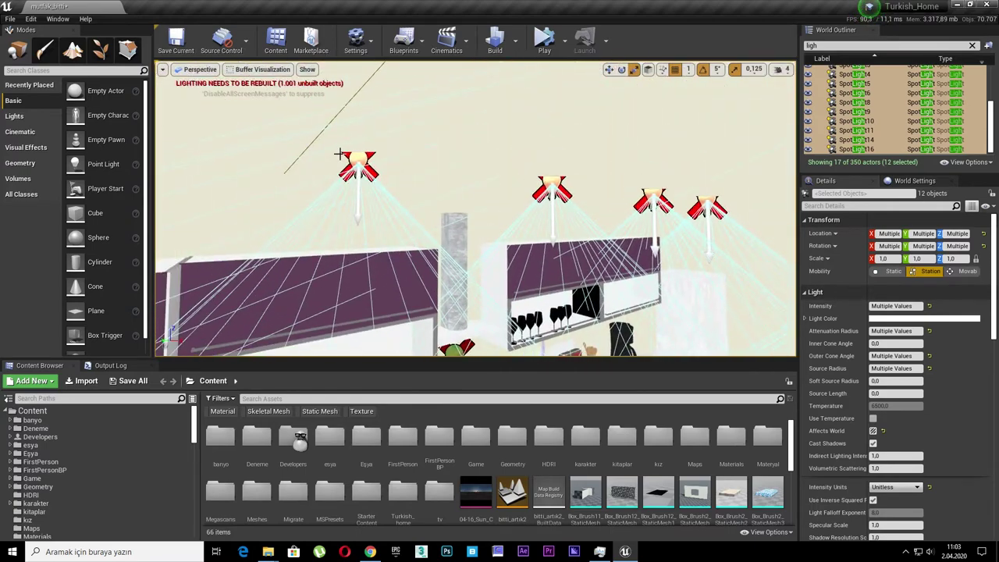
# - Set SpotLight4, 6, 8 and 9 to Static mobility
pyautogui.click(355, 163)
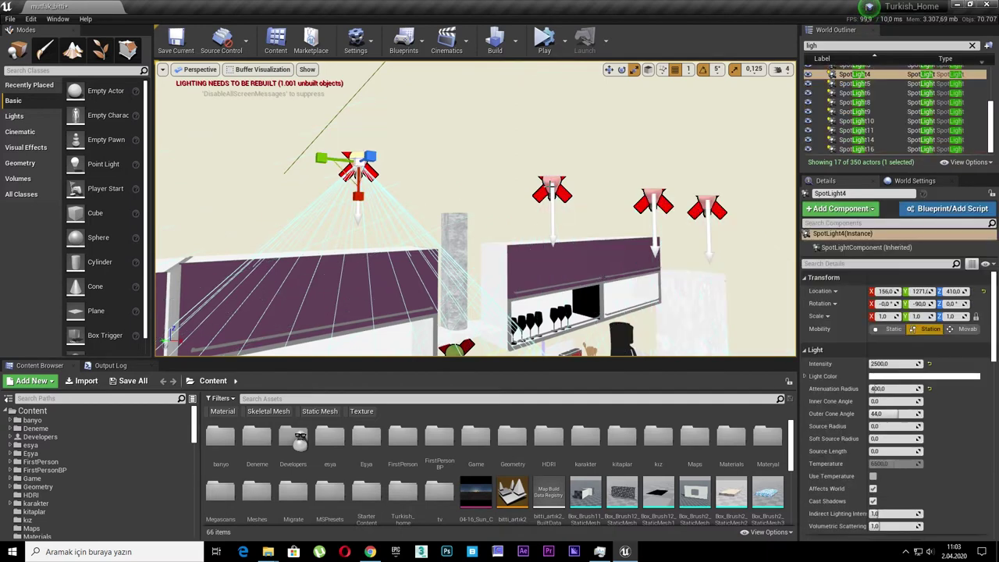
pyautogui.keyDown('ctrl'); pyautogui.click(573, 195); pyautogui.keyUp('ctrl')
pyautogui.keyDown('ctrl'); pyautogui.click(654, 201); pyautogui.keyUp('ctrl')
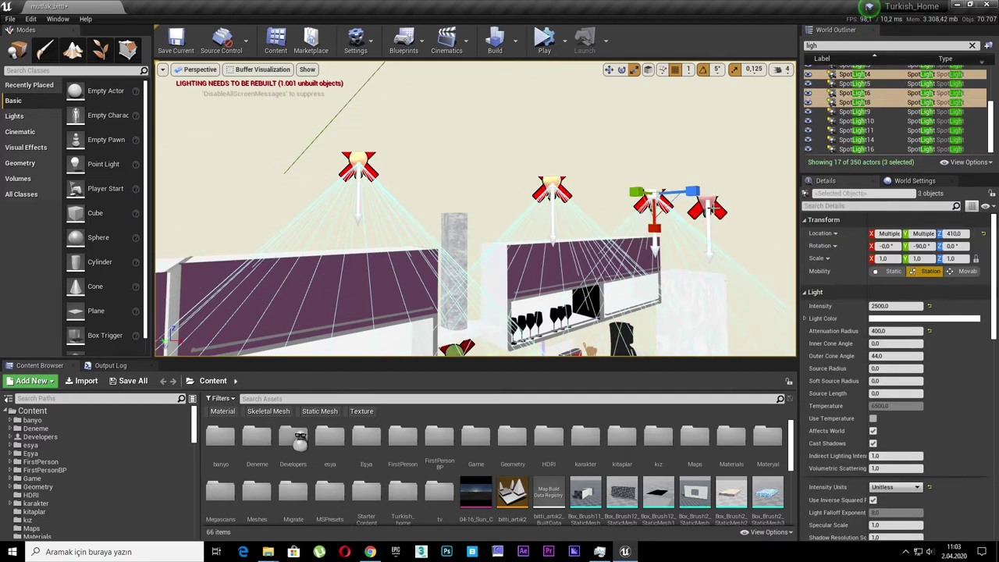
pyautogui.keyDown('ctrl'); pyautogui.click(712, 207); pyautogui.keyUp('ctrl')
pyautogui.click(889, 271)
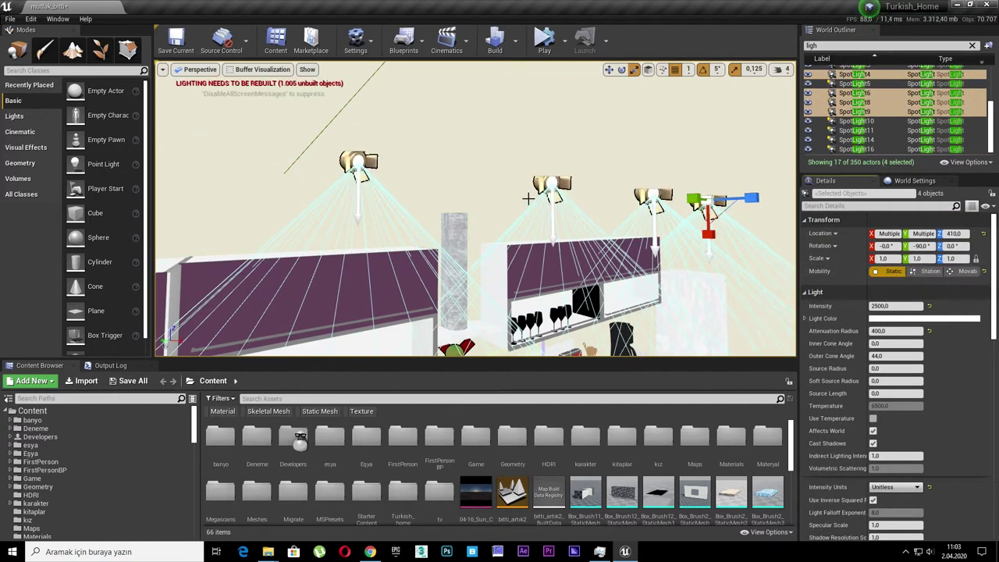
pyautogui.moveTo(441, 203); pyautogui.dragTo(441, 156, button='right')
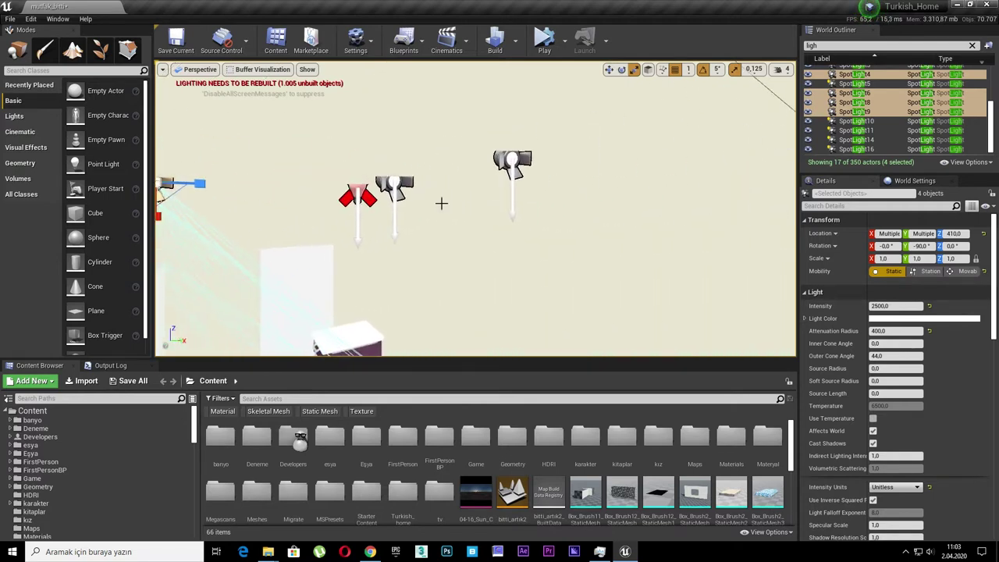
pyautogui.click(359, 189)
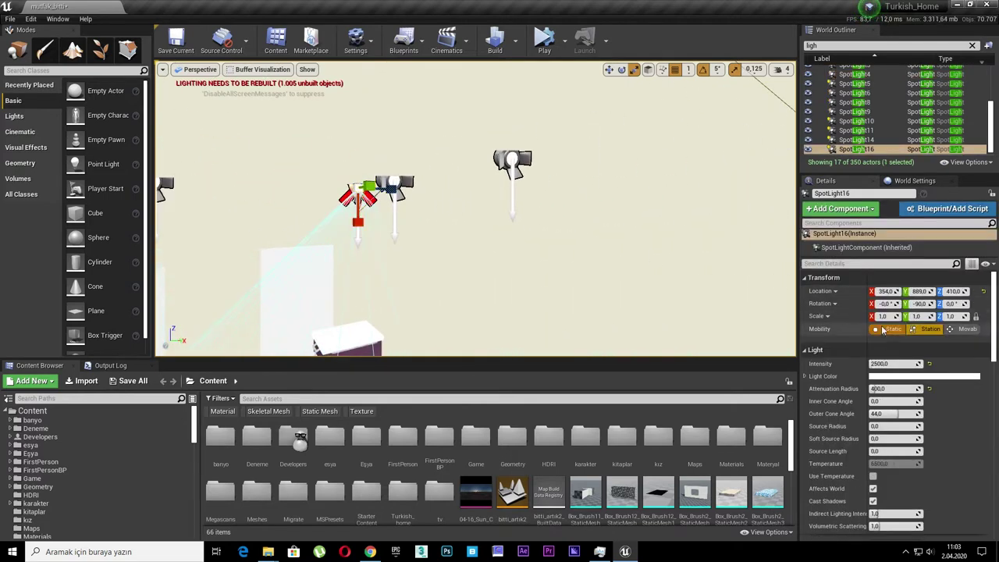
pyautogui.moveTo(564, 276); pyautogui.dragTo(546, 266, button='right')
# - Turn off Affects World for SpotLight4, 6, 8 and 9
pyautogui.click(250, 180)
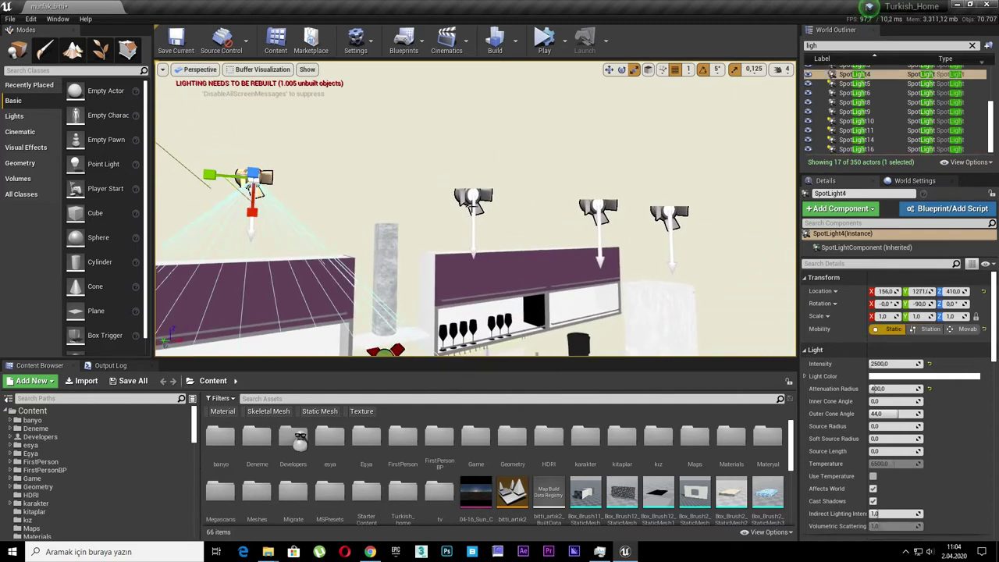
pyautogui.keyDown('ctrl'); pyautogui.click(472, 198); pyautogui.keyUp('ctrl')
pyautogui.keyDown('ctrl'); pyautogui.click(598, 211); pyautogui.keyUp('ctrl')
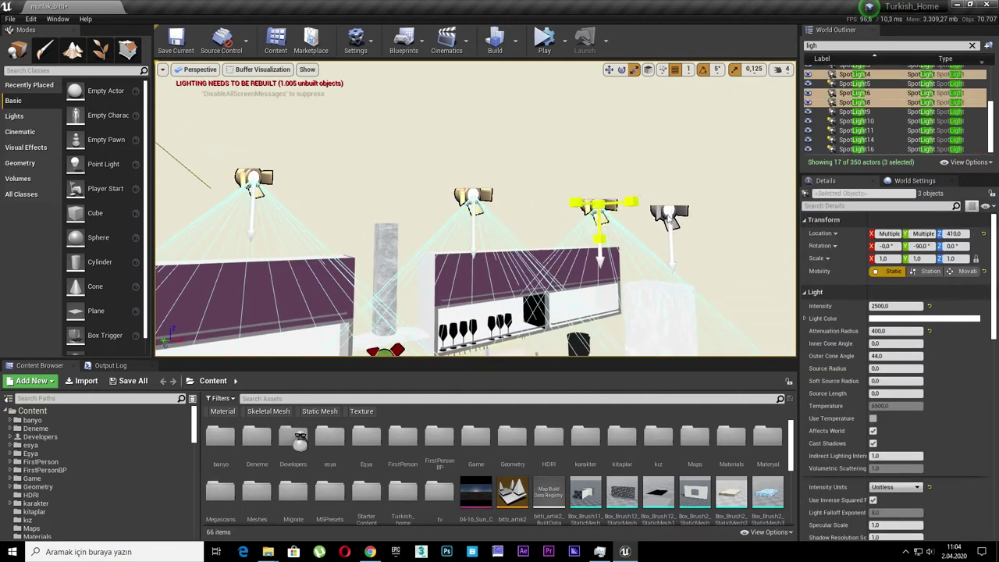
pyautogui.keyDown('ctrl'); pyautogui.click(669, 218); pyautogui.keyUp('ctrl')
pyautogui.click(873, 431)
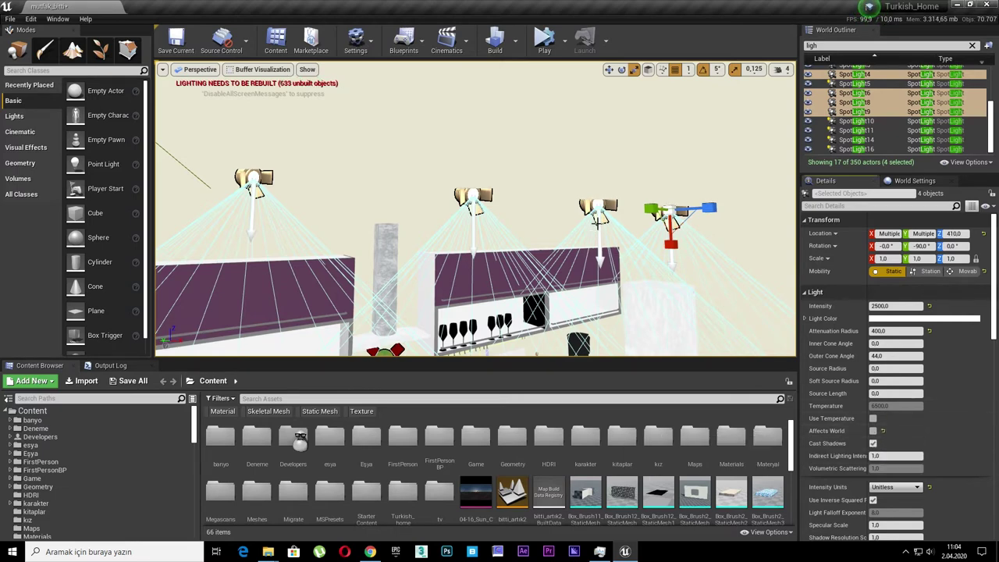
pyautogui.moveTo(597, 221)
pyautogui.mouseDown()
pyautogui.moveTo(581, 180)
pyautogui.moveTo(388, 193)
pyautogui.mouseUp()
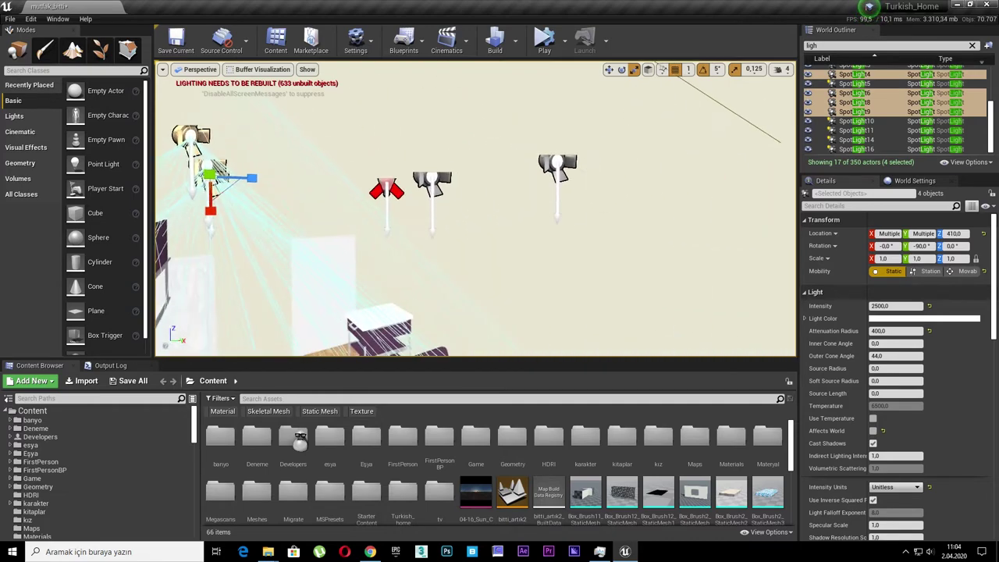
pyautogui.click(387, 193)
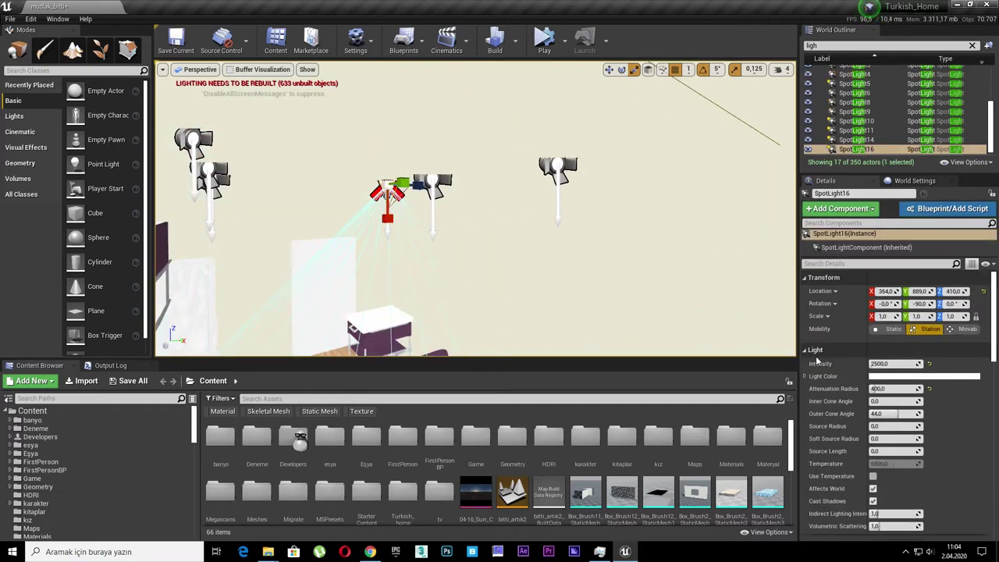
pyautogui.moveTo(547, 216)
pyautogui.mouseDown()
pyautogui.moveTo(538, 195)
pyautogui.moveTo(440, 196)
pyautogui.mouseUp()
pyautogui.moveTo(556, 202)
pyautogui.mouseDown()
pyautogui.moveTo(538, 195)
pyautogui.moveTo(545, 227)
pyautogui.mouseUp()
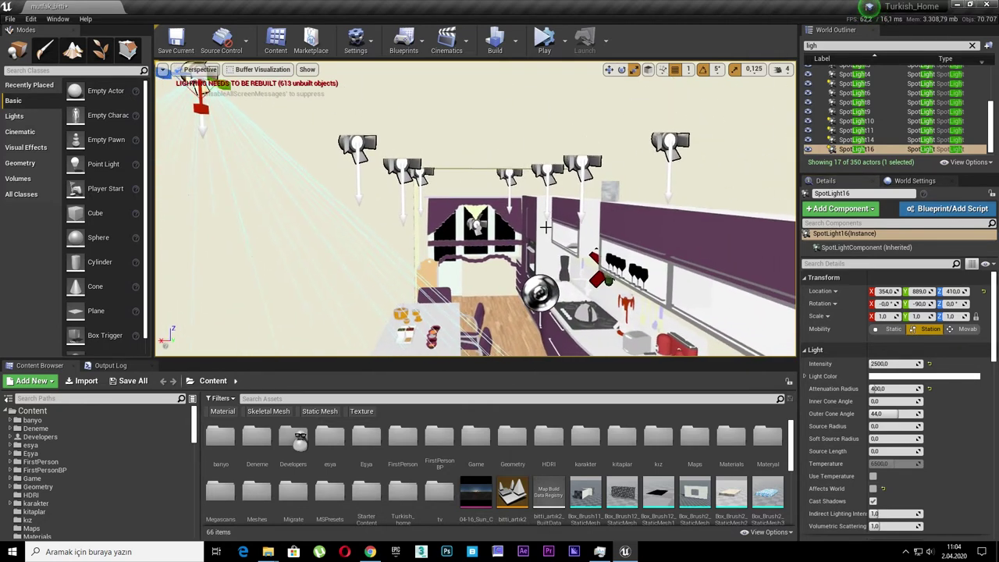
# - Run Build Lighting Only and close the Message Log once the build finishes
pyautogui.click(514, 45)
pyautogui.click(532, 71)
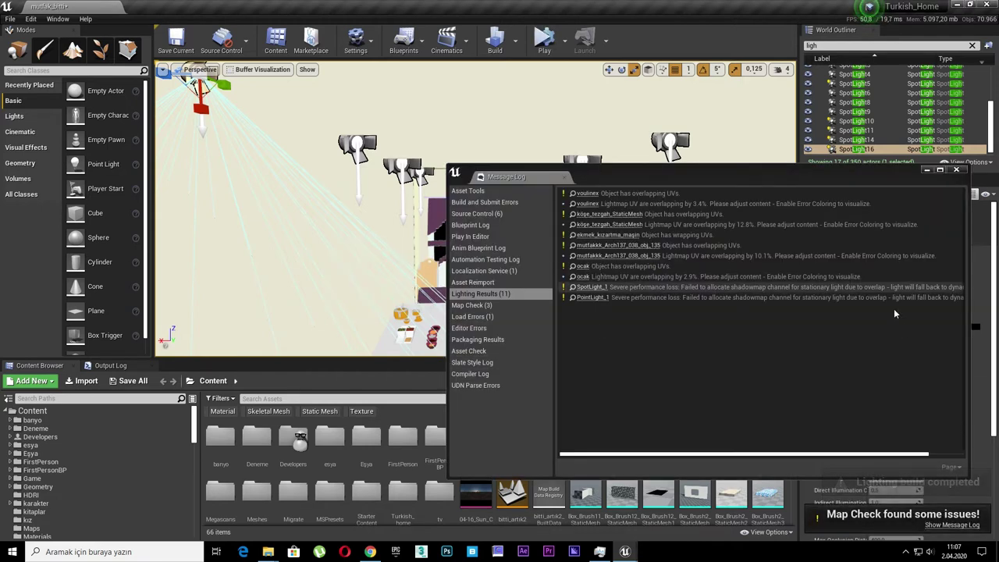
pyautogui.click(956, 170)
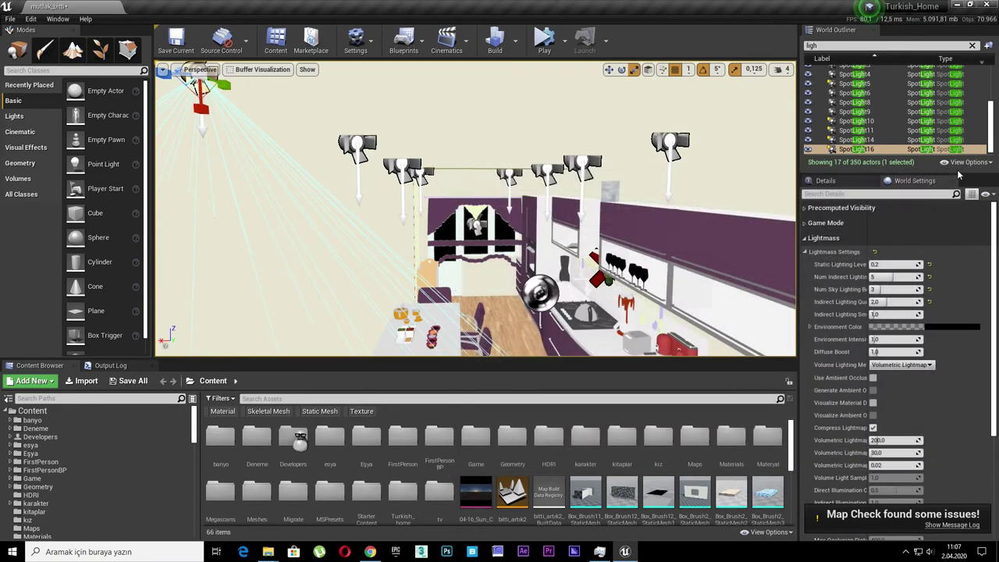
pyautogui.click(253, 69)
# - Switch to Lit view, enable Game View with G, and expand the viewport full-window with F11
pyautogui.click(234, 91)
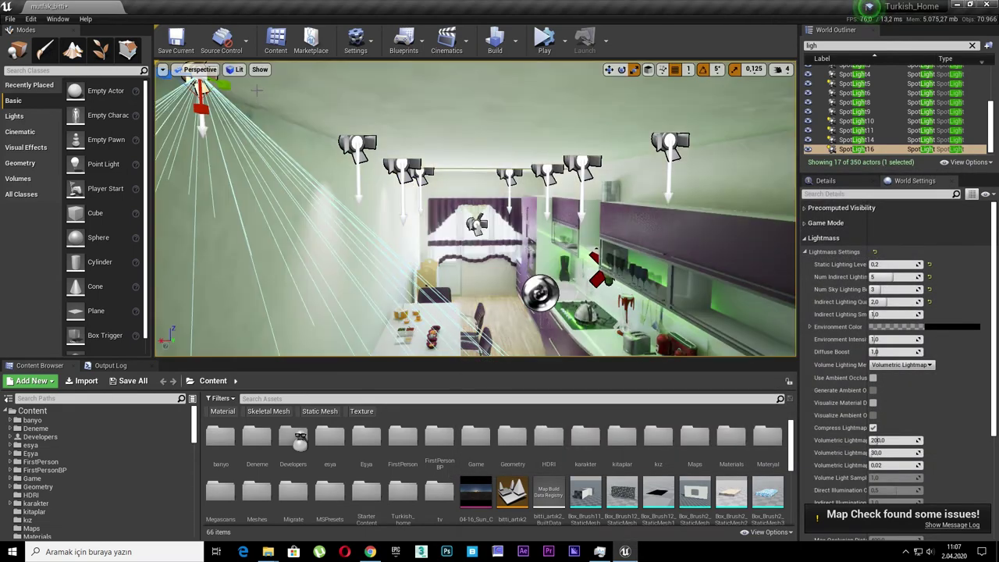
pyautogui.moveTo(468, 203)
pyautogui.mouseDown(button='right')
pyautogui.moveTo(468, 250)
pyautogui.moveTo(500, 234)
pyautogui.moveTo(510, 183)
pyautogui.moveTo(702, 203)
pyautogui.moveTo(312, 203)
pyautogui.mouseUp(button='right')
pyautogui.press('g')
pyautogui.press('F11')
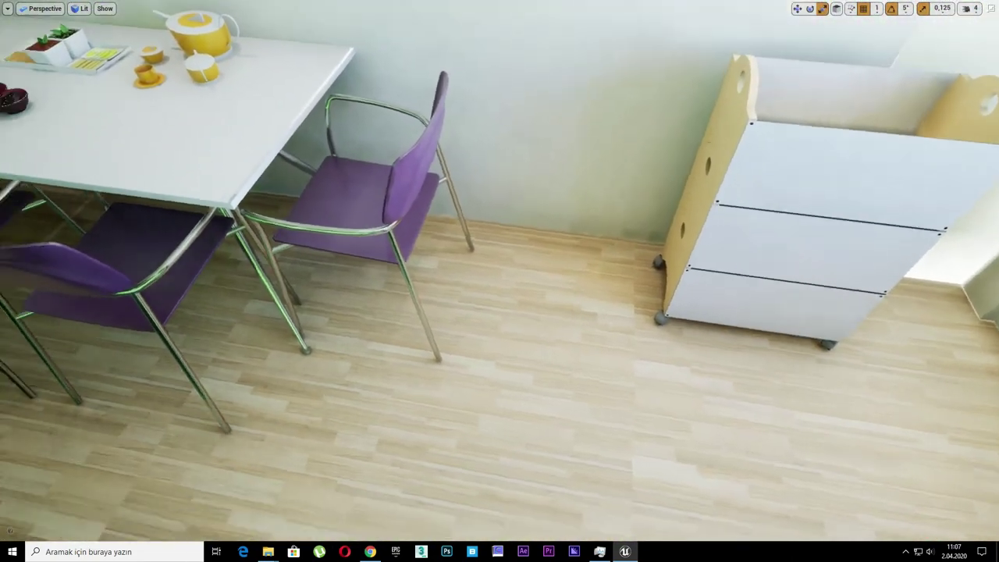
# - Fly around the dining table toward the dishes, then exit immersive mode
pyautogui.moveTo(312, 203); pyautogui.dragTo(156, 203, button='right')
pyautogui.moveTo(499, 281); pyautogui.dragTo(499, 328, button='right')
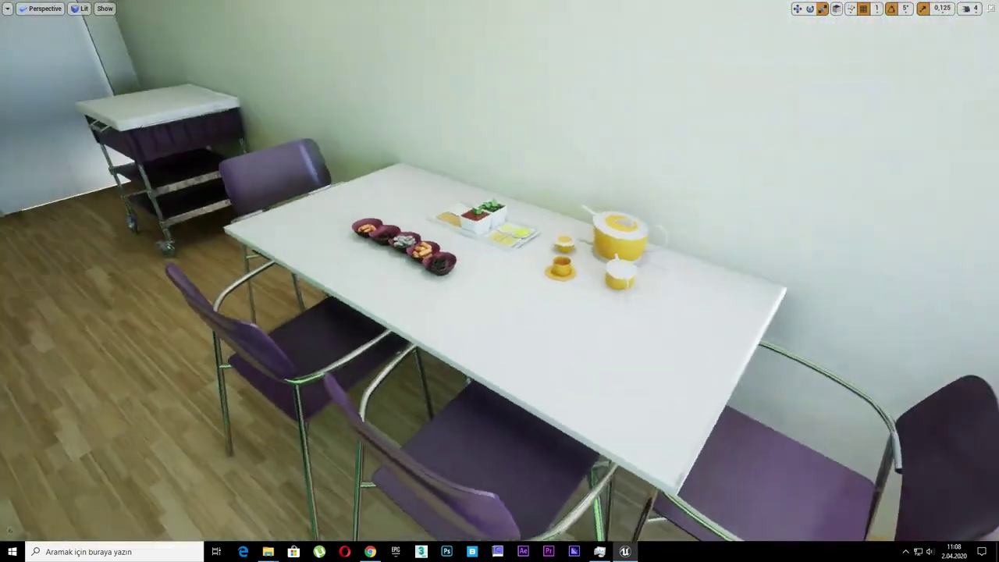
pyautogui.press('F11')
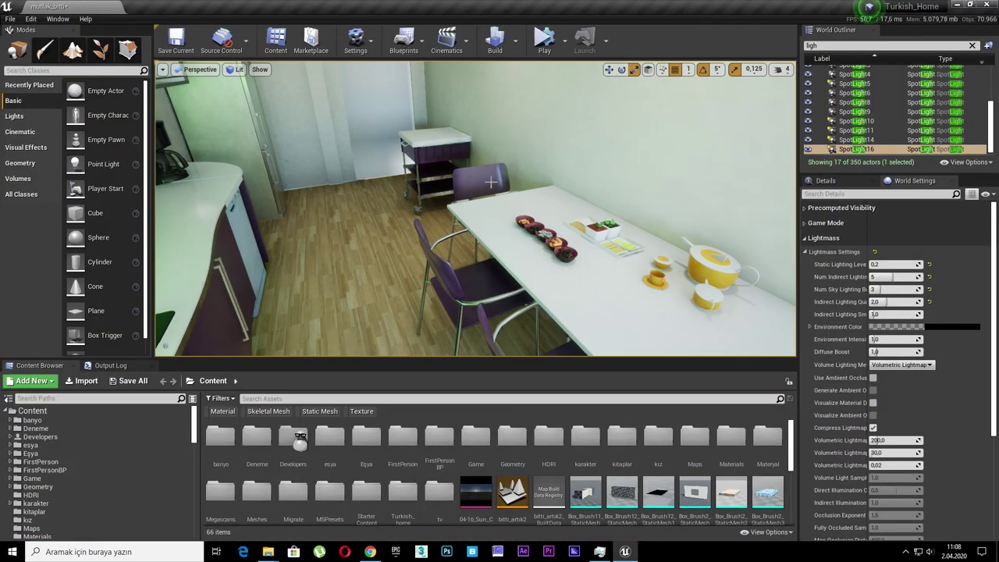